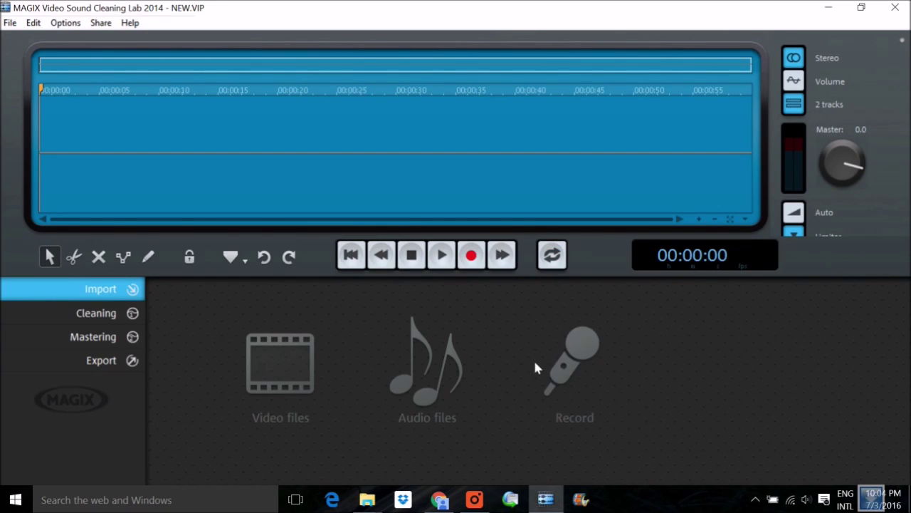
pyautogui.click(439, 499)
pyautogui.click(452, 34)
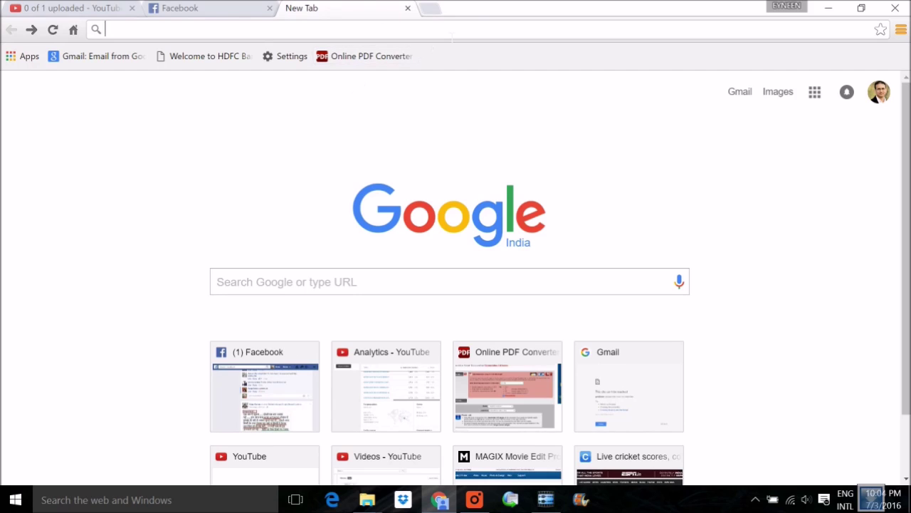
pyautogui.write('MAGIX')
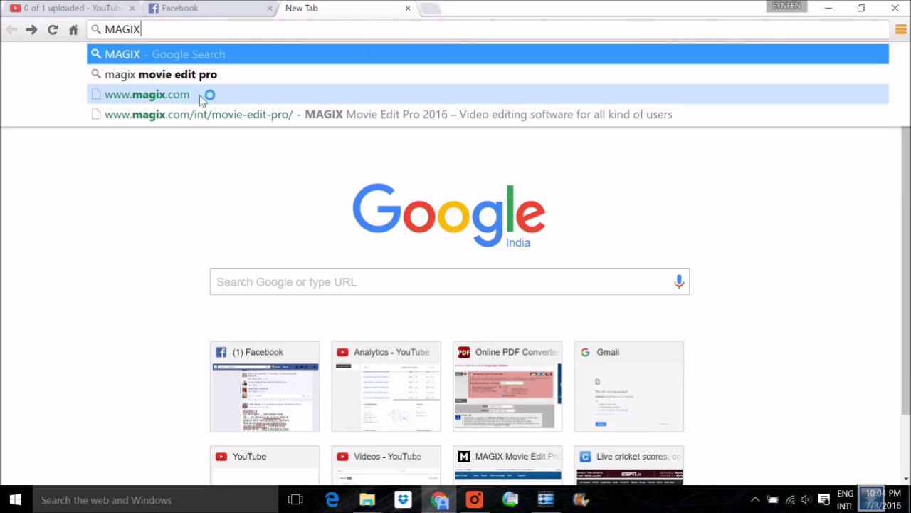
pyautogui.click(173, 100)
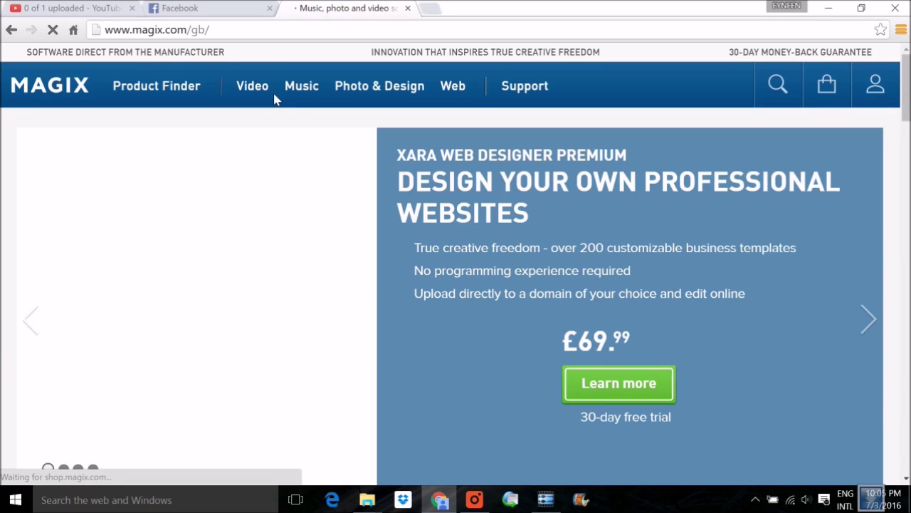
# Scroll down through the MAGIX homepage and back up to the top.
pyautogui.scroll(-8, 320, 220)
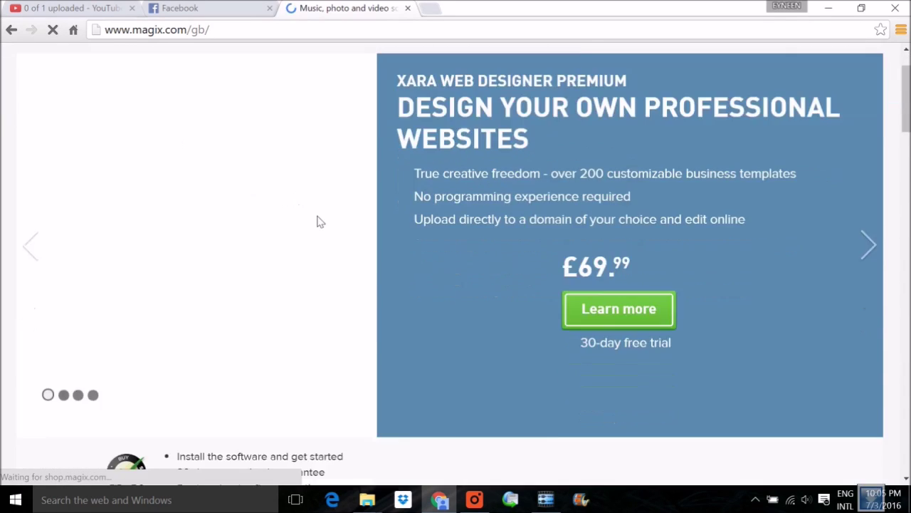
pyautogui.scroll(-6, 438, 270)
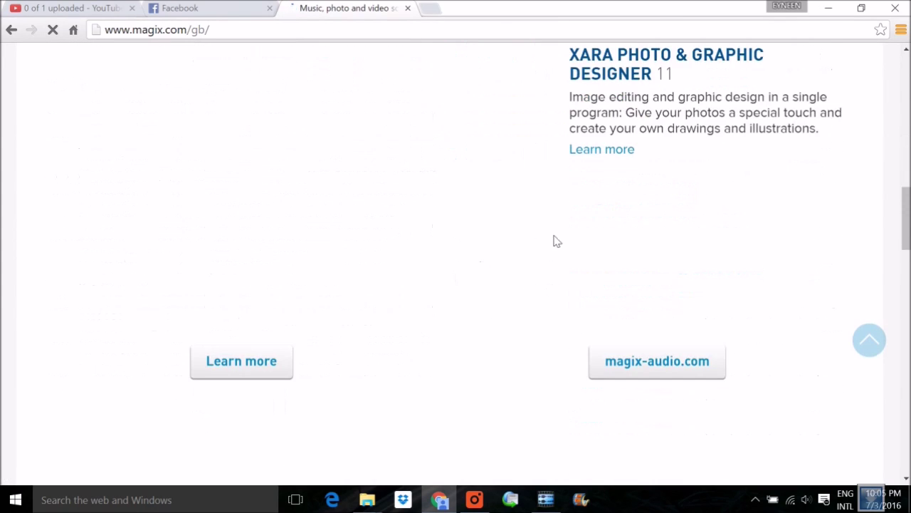
pyautogui.scroll(3, 617, 230)
pyautogui.scroll(4, 617, 230)
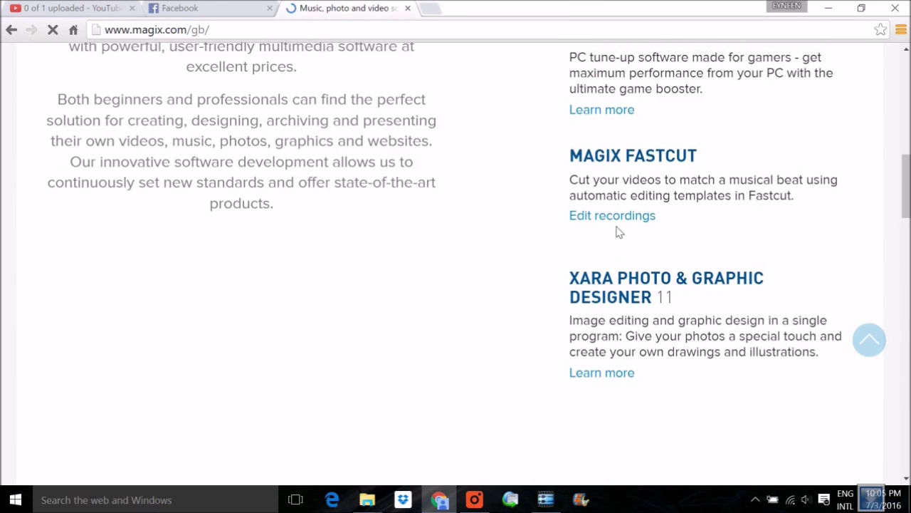
pyautogui.scroll(3, 400, 170)
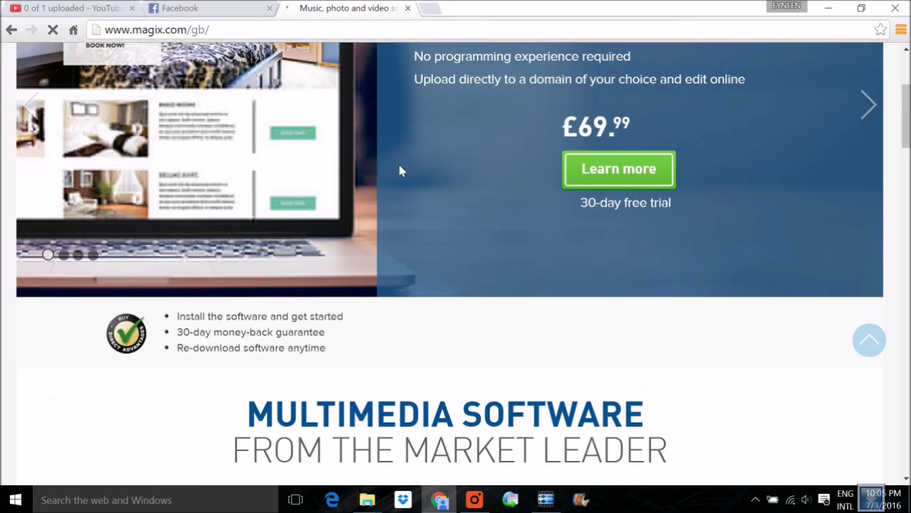
pyautogui.scroll(3, 384, 128)
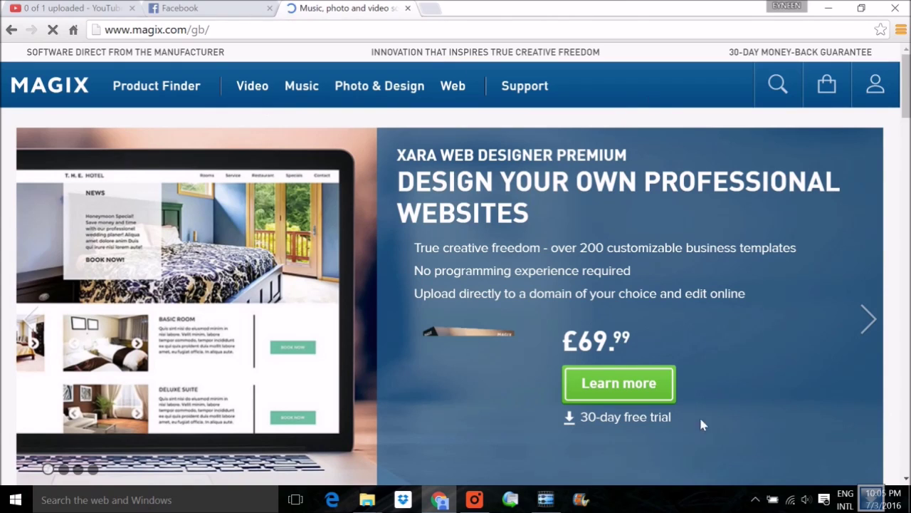
pyautogui.moveTo(547, 500)
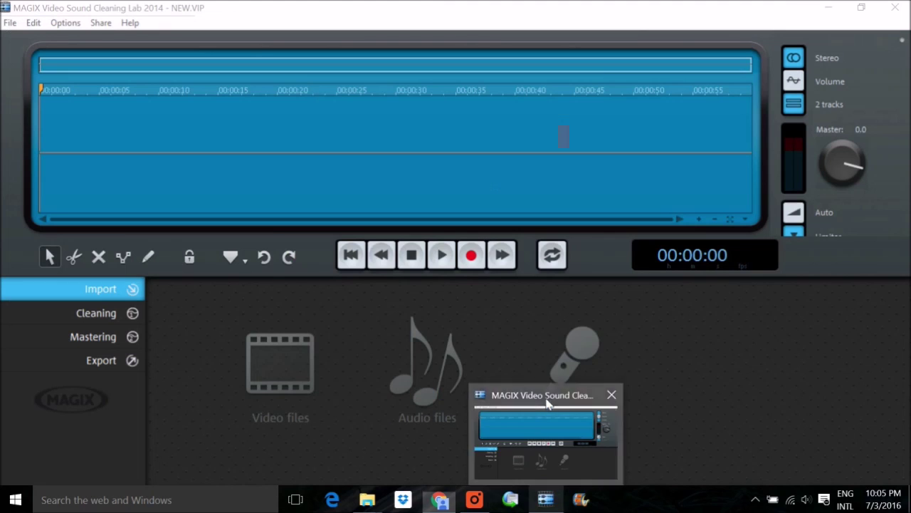
# Bring MAGIX back to the front, open the Video files browser, and close it without importing.
pyautogui.click(548, 404)
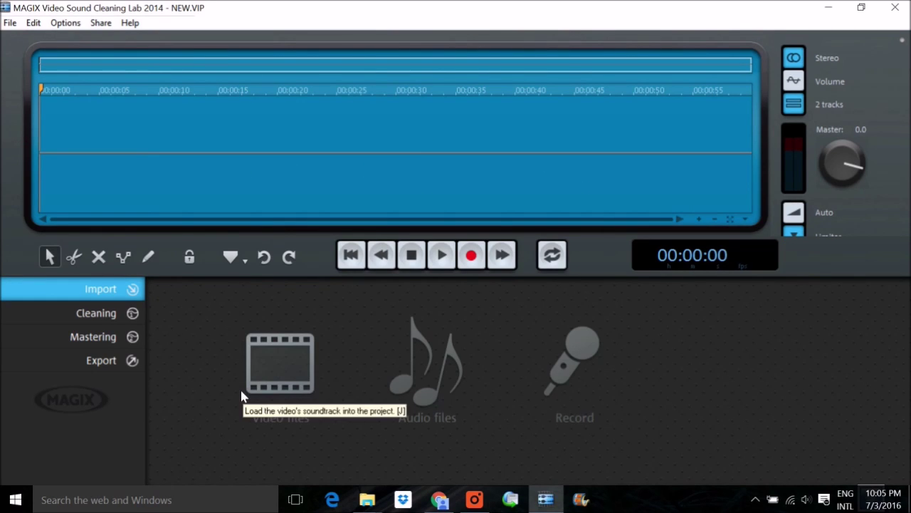
pyautogui.click(286, 364)
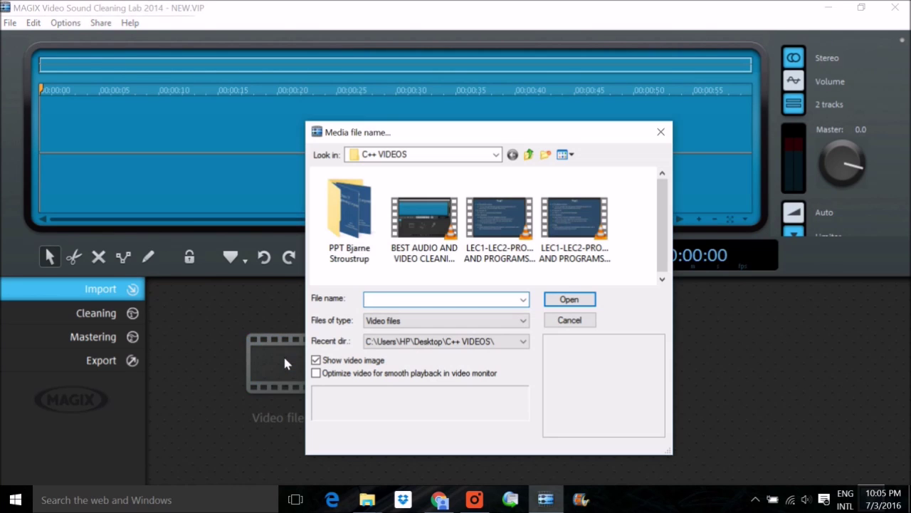
pyautogui.click(658, 137)
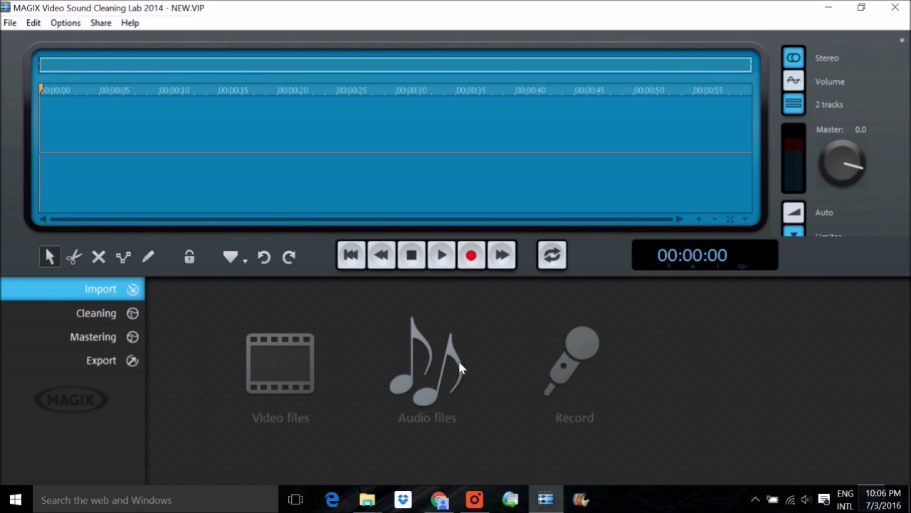
pyautogui.click(435, 355)
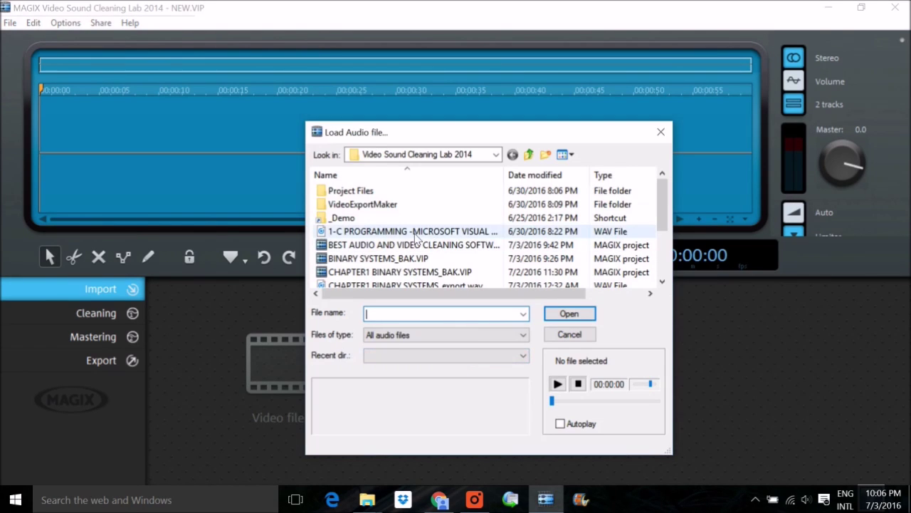
pyautogui.click(660, 132)
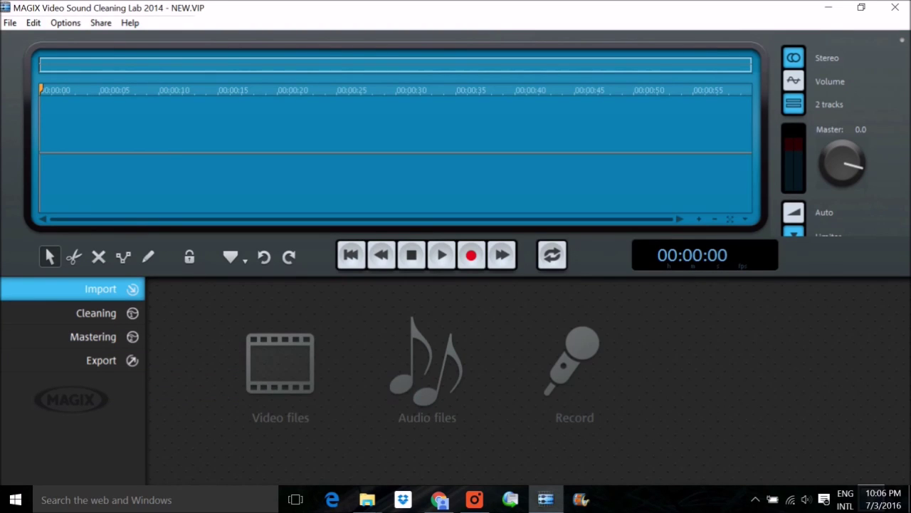
# Drag BEST AUDIO AND VIDEO CLEANING SOFTWARE - MAGIX.MP4 from C++ VIDEOS onto the MAGIX timeline, then maximize MAGIX.
pyautogui.doubleClick(429, 7)
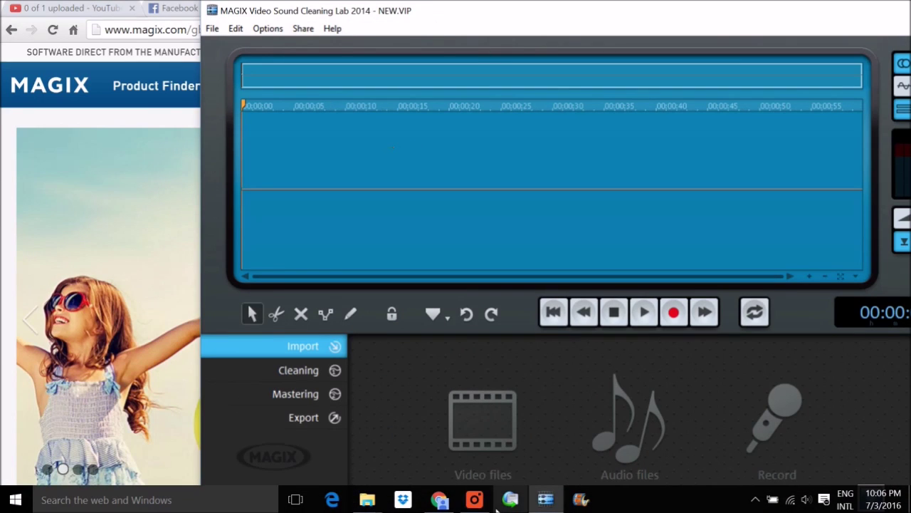
pyautogui.moveTo(367, 501)
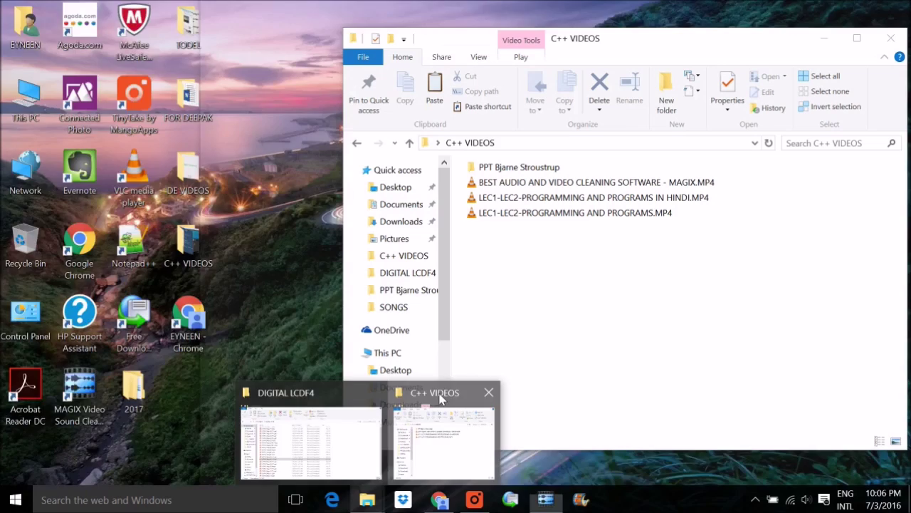
pyautogui.click(474, 403)
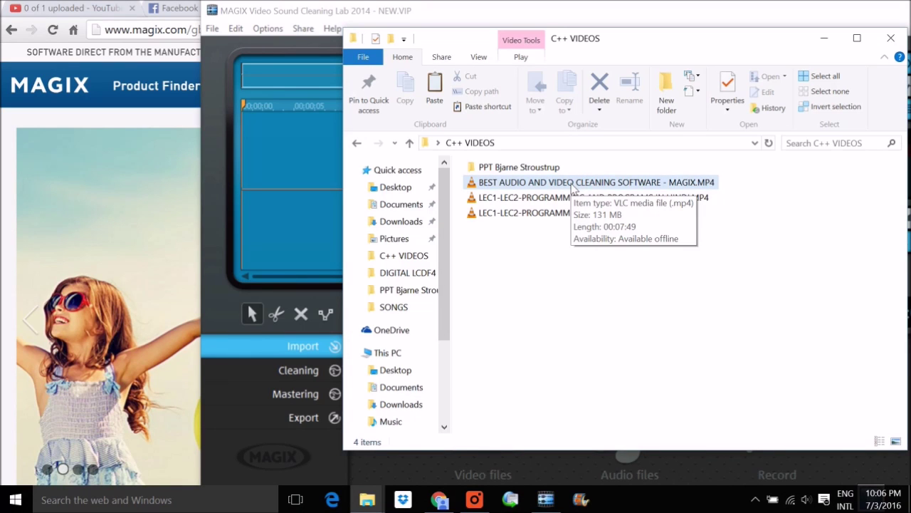
pyautogui.moveTo(573, 186); pyautogui.dragTo(289, 180)
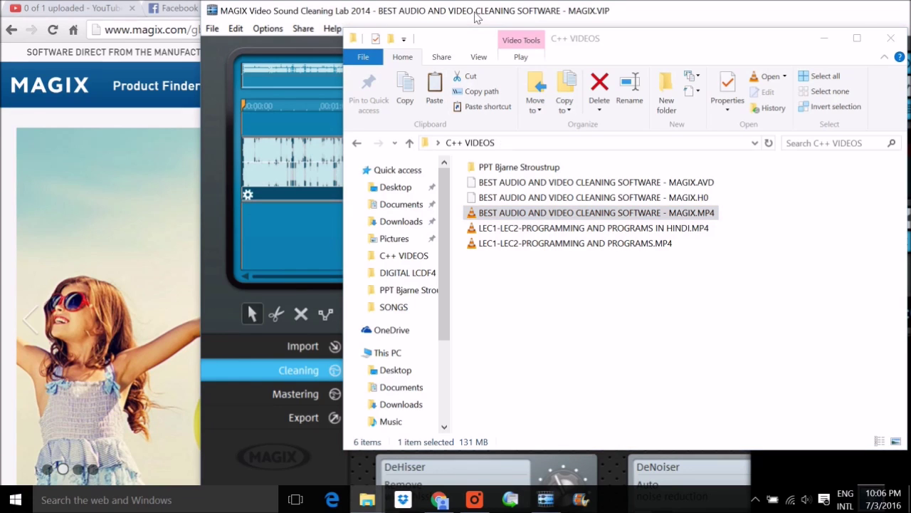
pyautogui.doubleClick(476, 16)
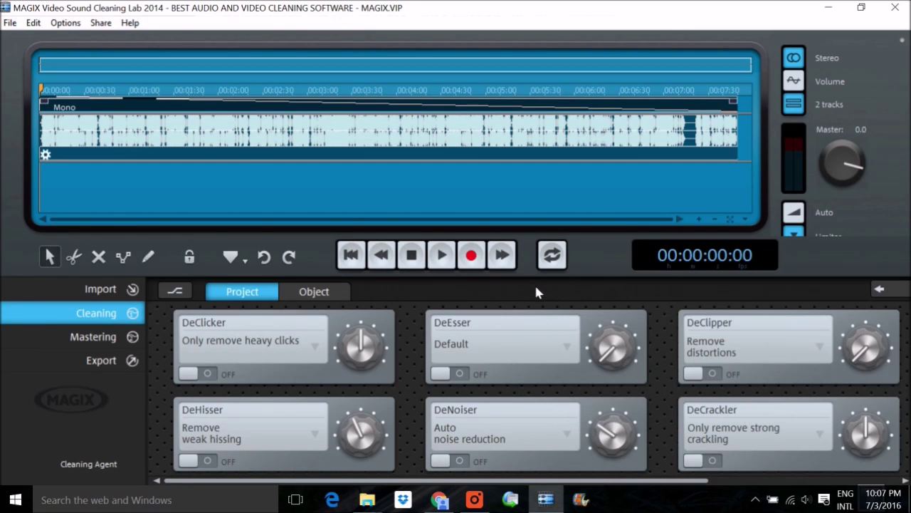
pyautogui.doubleClick(361, 13)
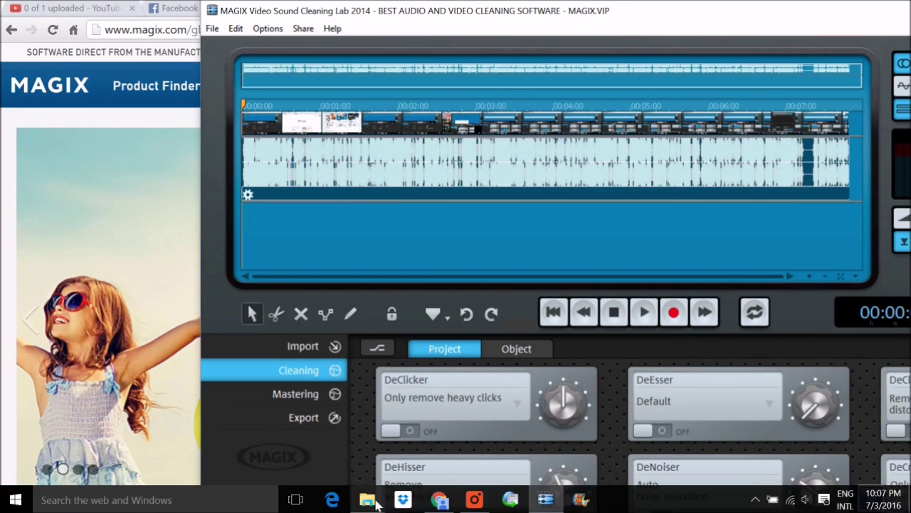
pyautogui.moveTo(367, 500)
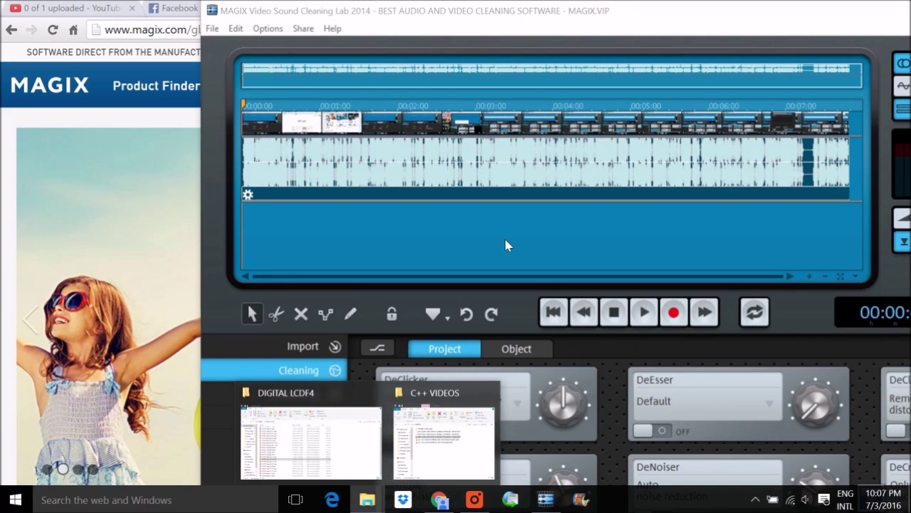
pyautogui.doubleClick(530, 18)
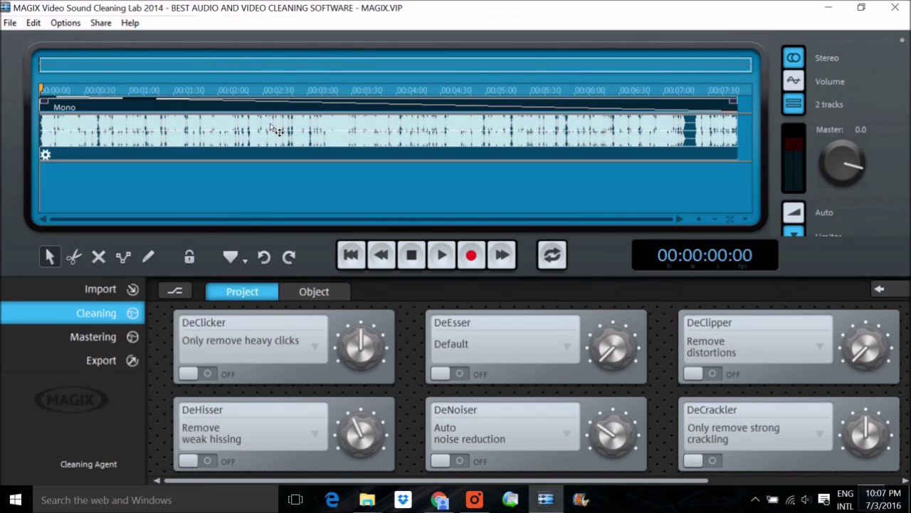
pyautogui.click(11, 24)
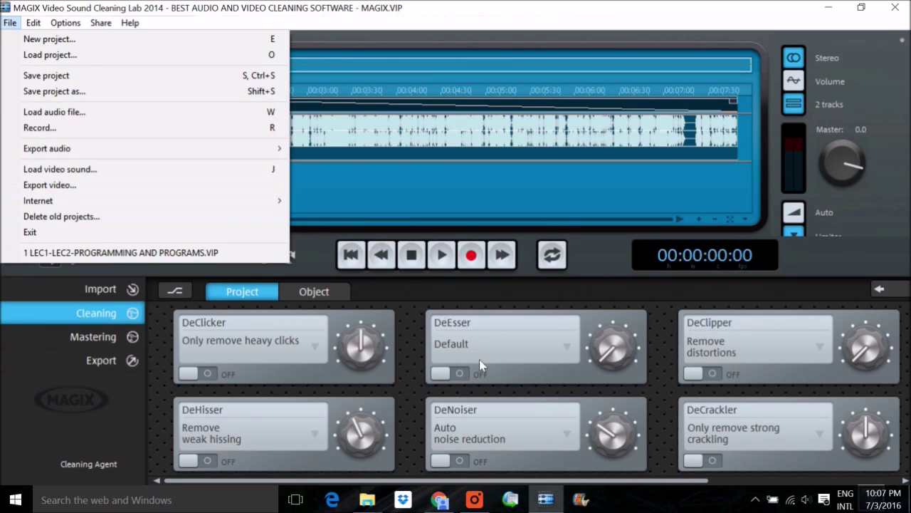
pyautogui.click(50, 184)
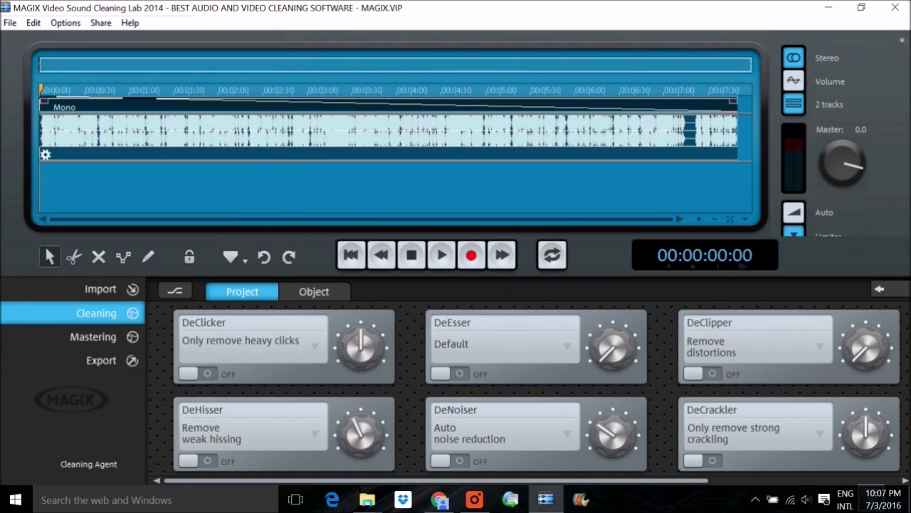
pyautogui.click(441, 258)
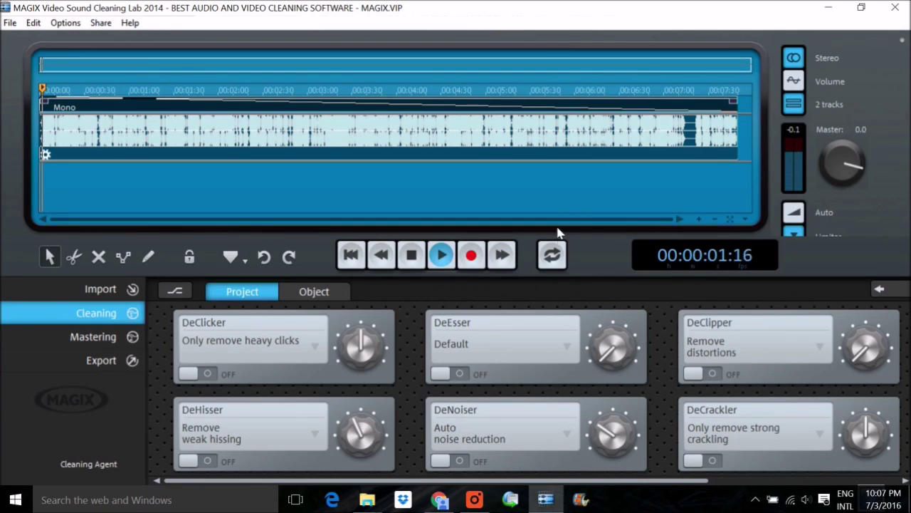
pyautogui.click(413, 255)
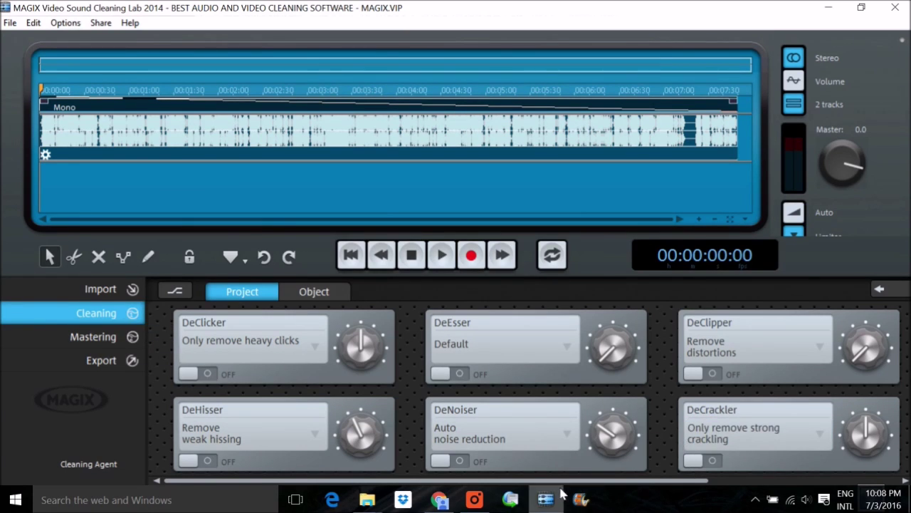
# Turn the DeNoiser on and raise its noise reduction knob to about 12 o'clock.
pyautogui.scroll(-3, 598, 484)
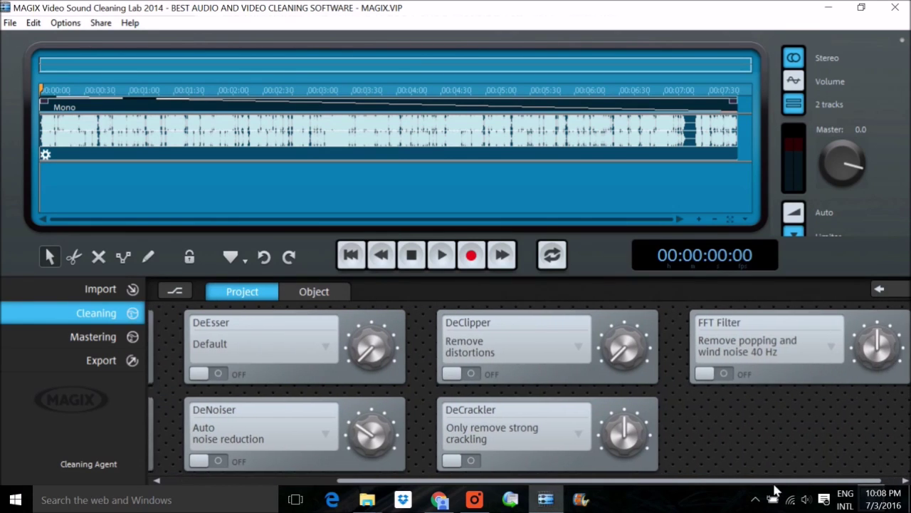
pyautogui.scroll(3, 598, 484)
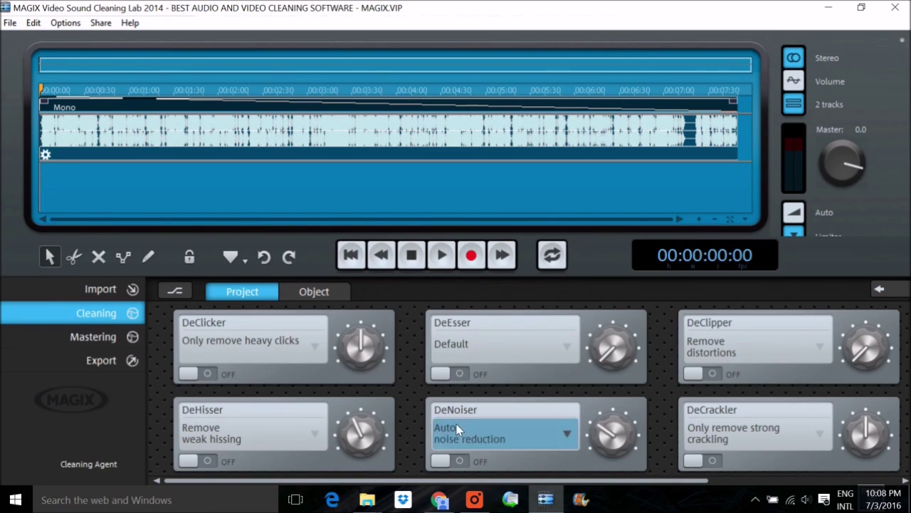
pyautogui.click(453, 461)
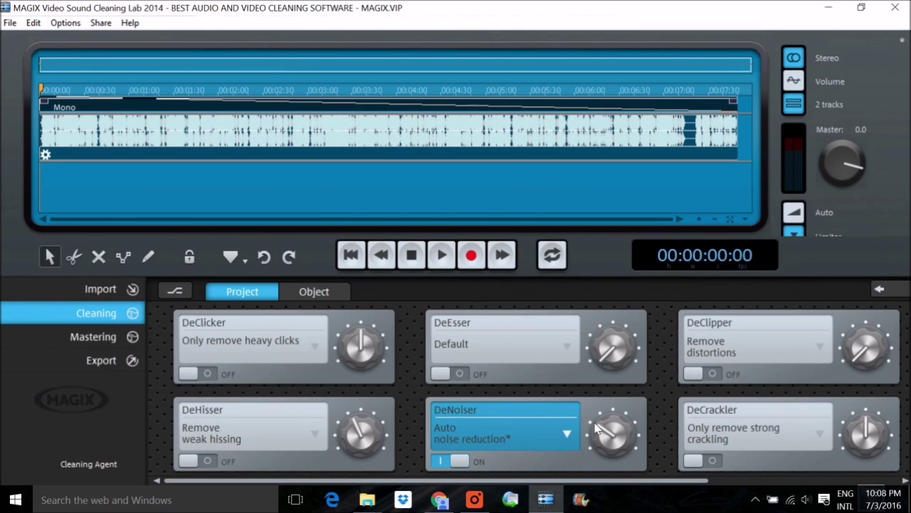
pyautogui.moveTo(597, 426); pyautogui.dragTo(618, 436)
# Switch on the DeEsser and the DeClicker, leaving DeClicker on Only remove heavy clicks.
pyautogui.click(460, 376)
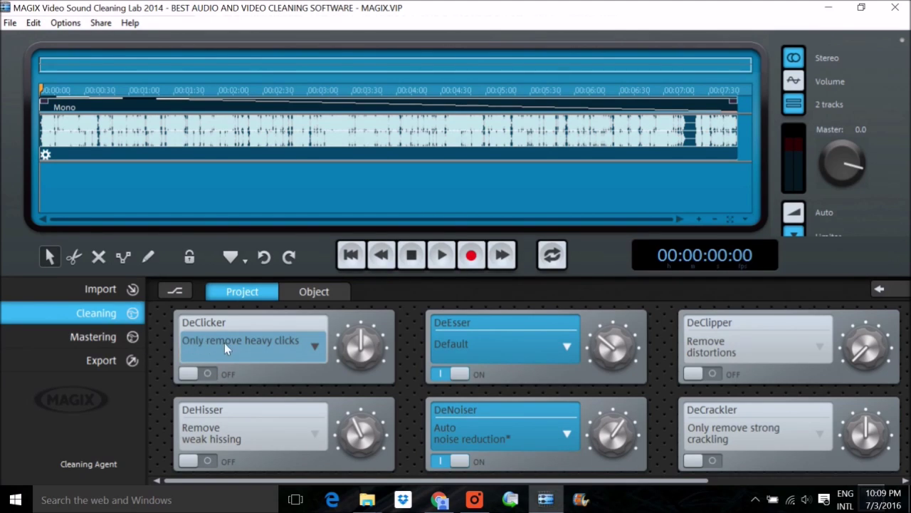
pyautogui.click(315, 346)
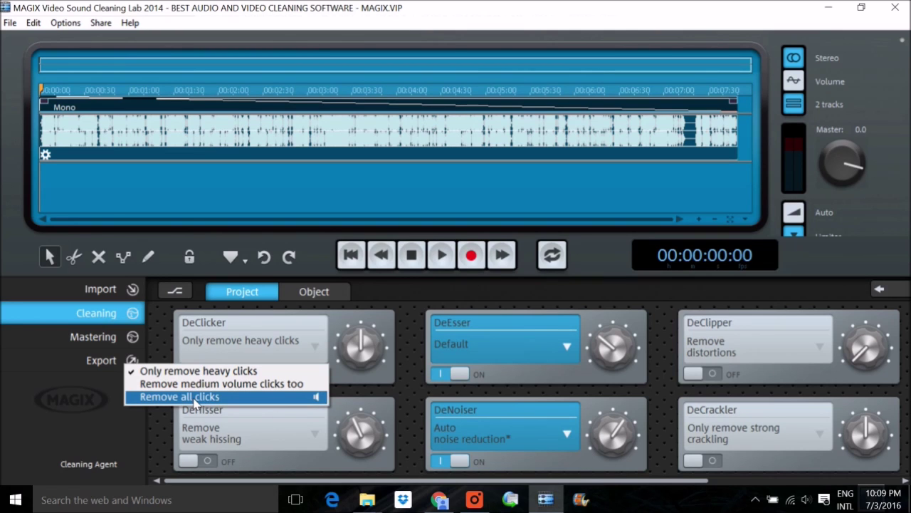
pyautogui.click(170, 347)
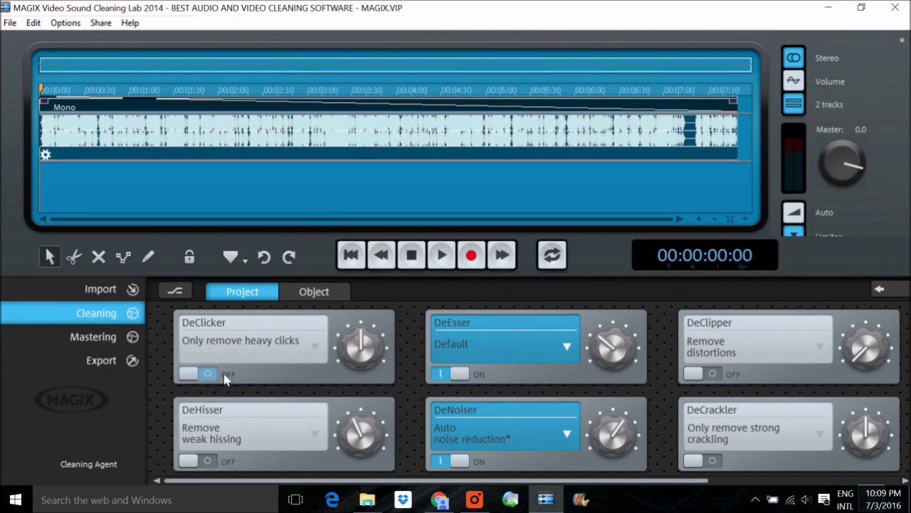
pyautogui.click(204, 374)
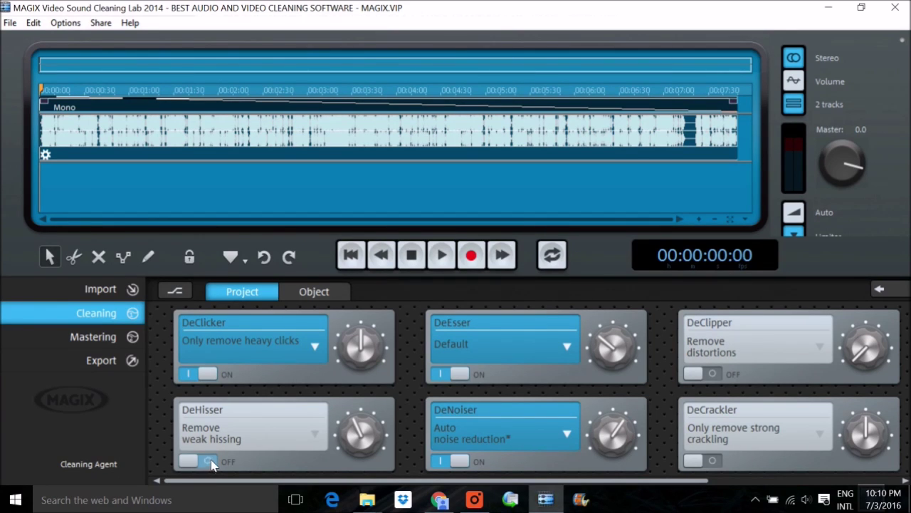
# Switch on the DeHisser, keeping its Remove weak hissing preset unchanged.
pyautogui.click(292, 443)
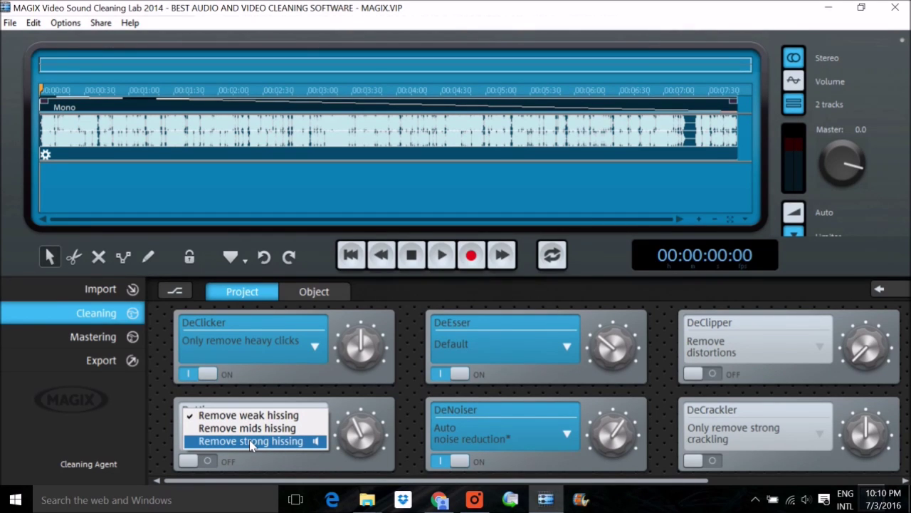
pyautogui.click(653, 381)
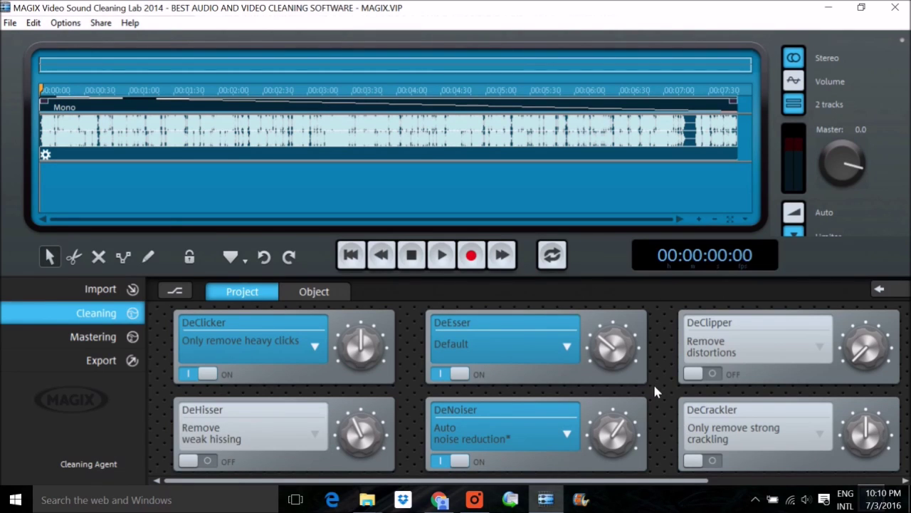
pyautogui.click(206, 461)
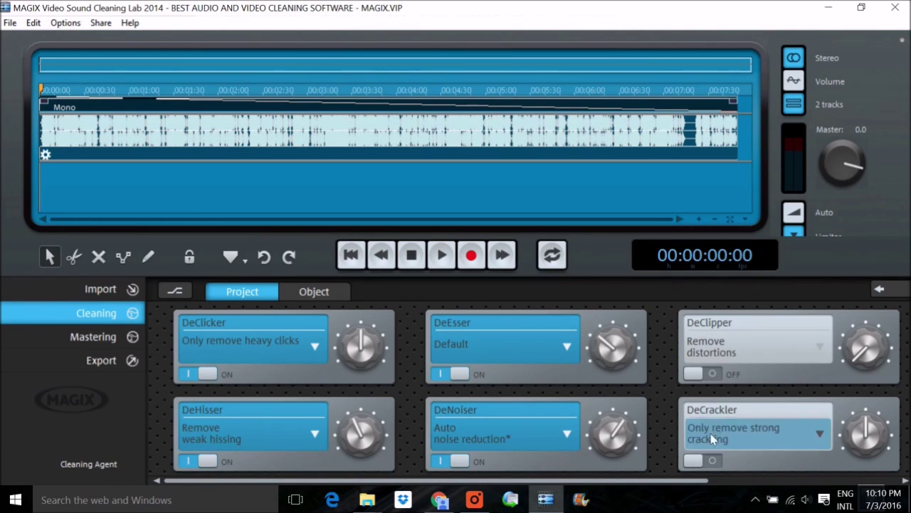
pyautogui.moveTo(696, 485); pyautogui.dragTo(758, 486)
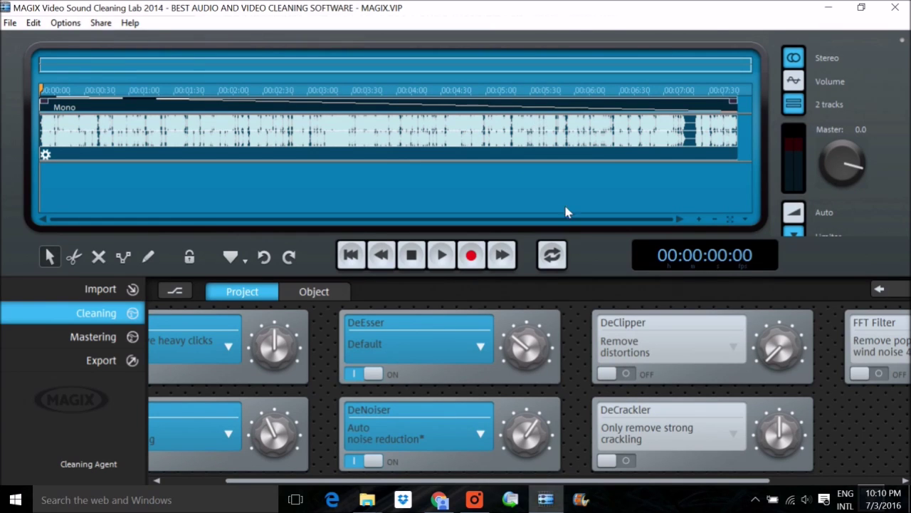
# Turn on the DeClipper with increased strength and the DeCrackler with strong-crackling removal.
pyautogui.click(616, 374)
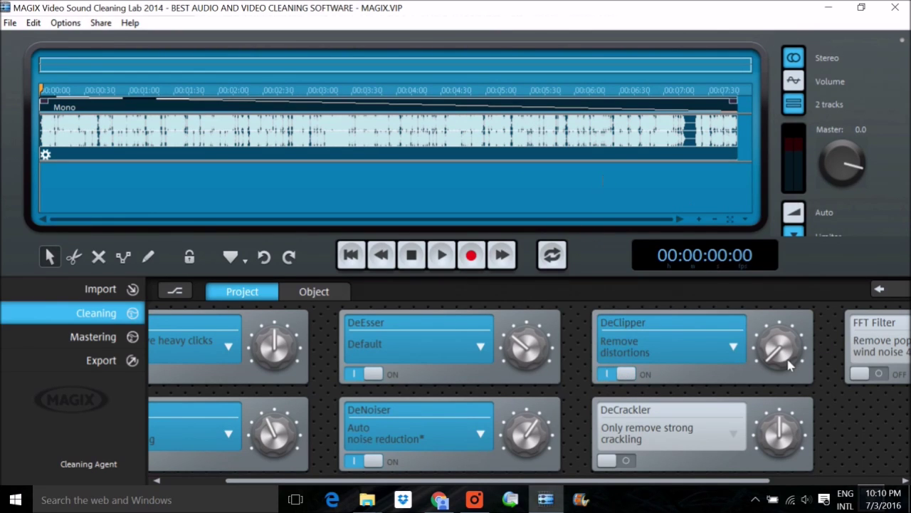
pyautogui.moveTo(778, 369); pyautogui.dragTo(773, 323)
pyautogui.click(626, 463)
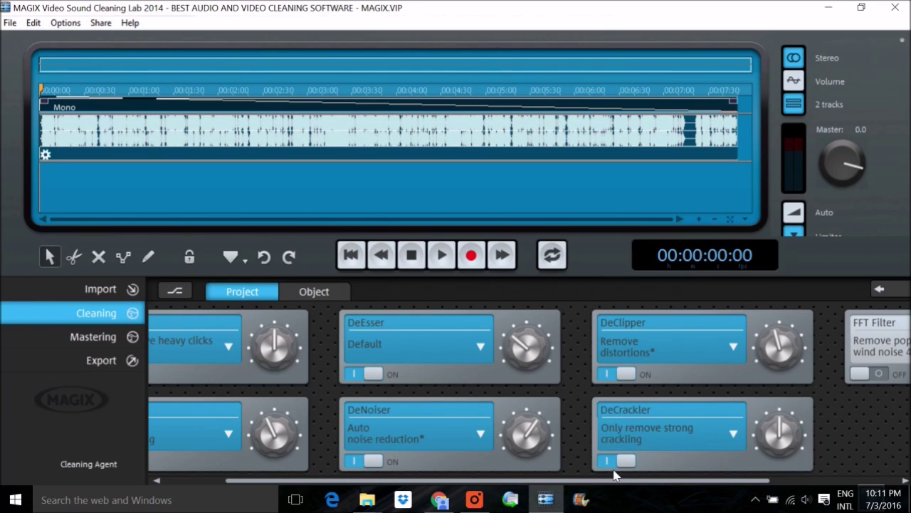
pyautogui.click(733, 435)
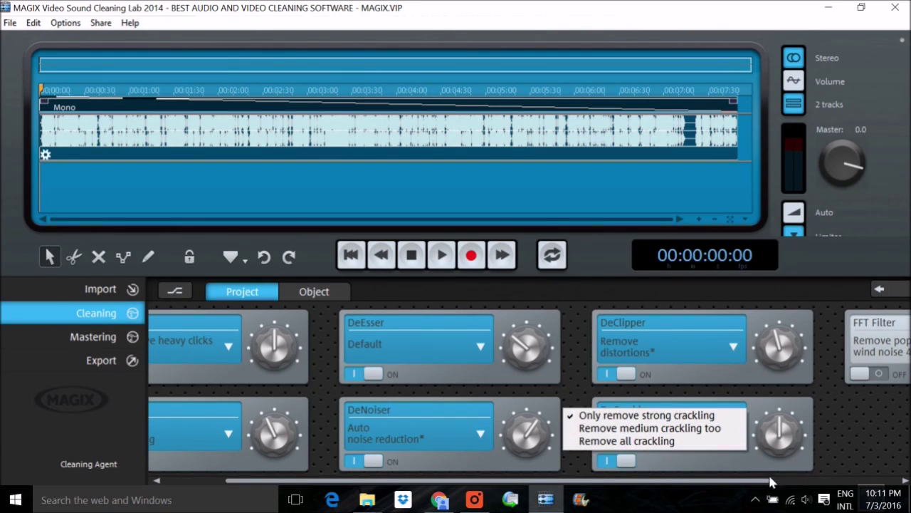
pyautogui.moveTo(766, 481); pyautogui.dragTo(854, 488)
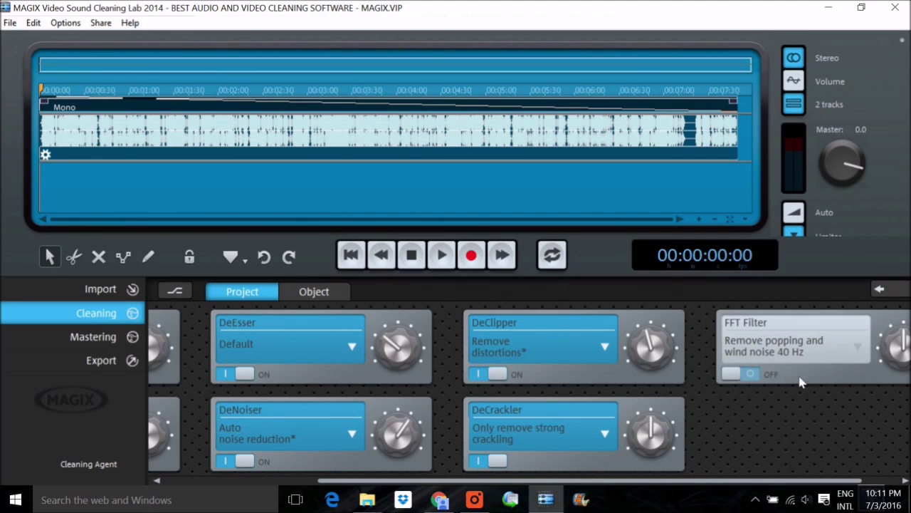
pyautogui.click(744, 374)
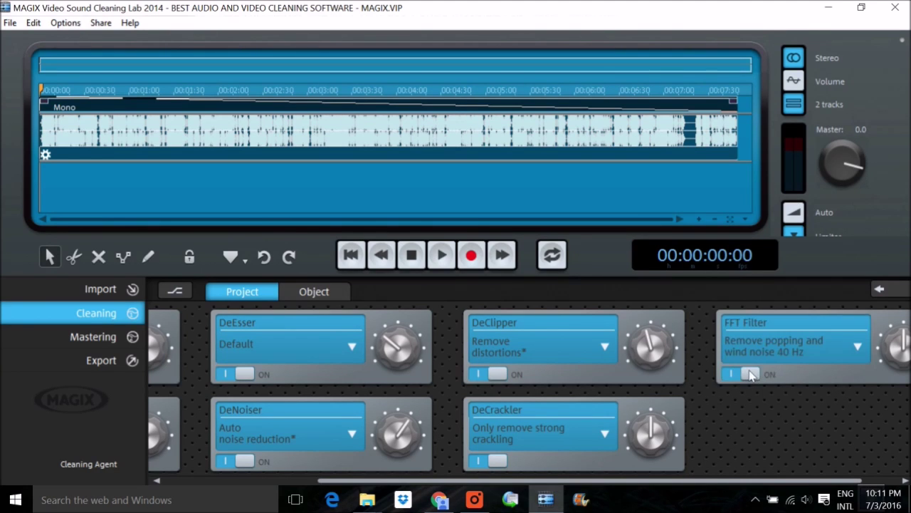
pyautogui.click(856, 345)
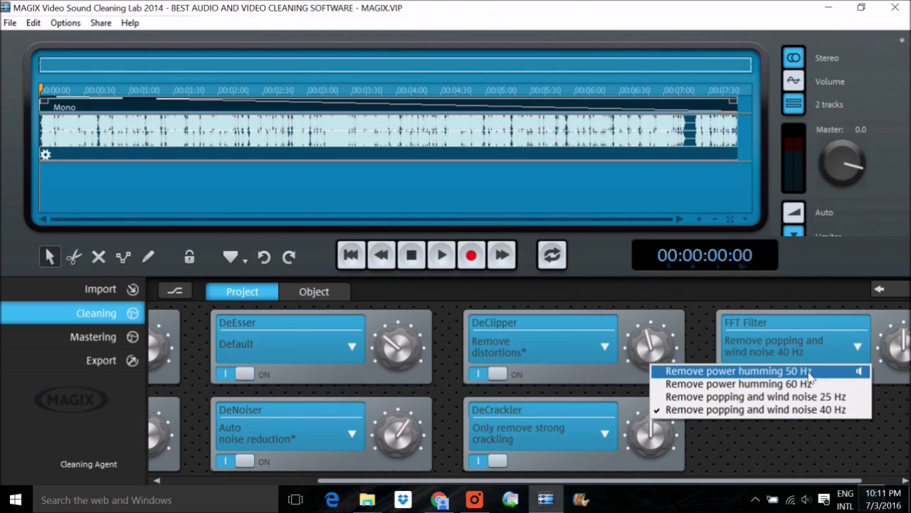
pyautogui.click(795, 453)
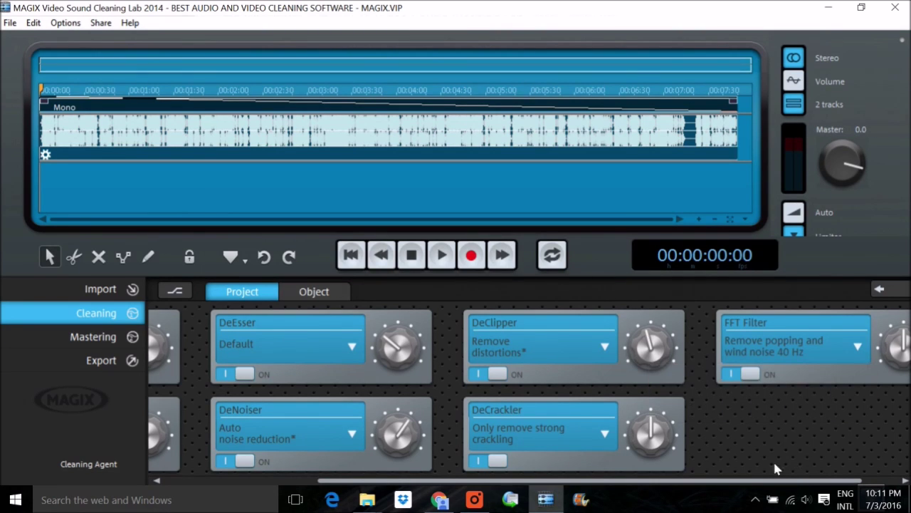
pyautogui.moveTo(767, 481); pyautogui.dragTo(598, 495)
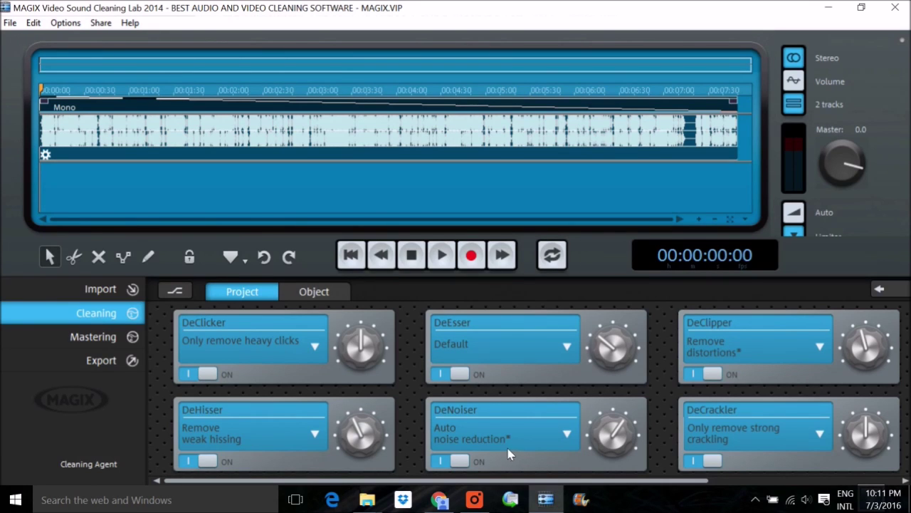
# In Mastering, switch on Multimax with a higher volume boost, plus Equalizer and Dynamics.
pyautogui.click(97, 342)
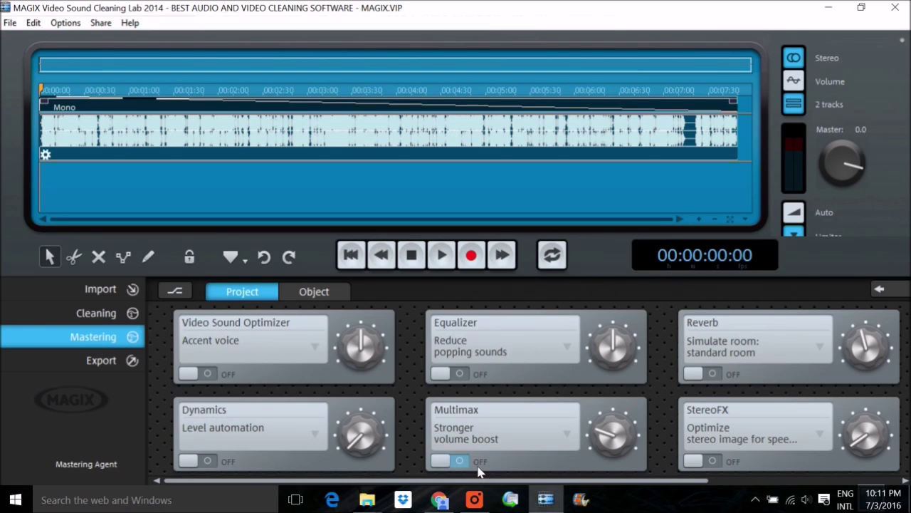
pyautogui.click(469, 462)
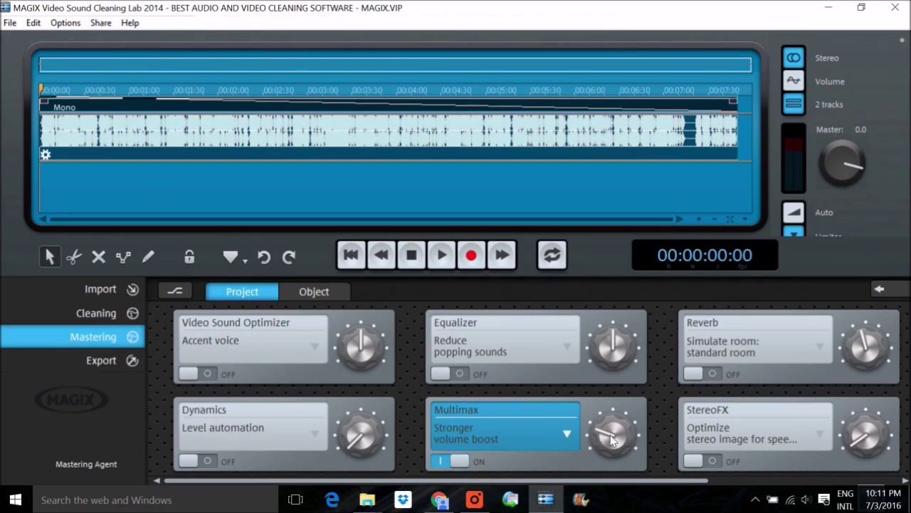
pyautogui.moveTo(613, 441)
pyautogui.mouseDown()
pyautogui.moveTo(611, 426)
pyautogui.moveTo(636, 434)
pyautogui.moveTo(619, 440)
pyautogui.mouseUp()
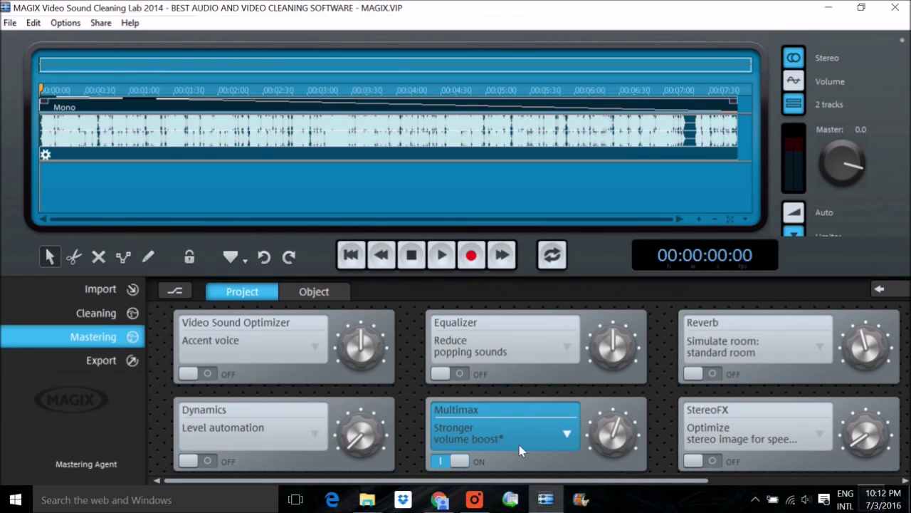
pyautogui.click(460, 374)
pyautogui.click(574, 347)
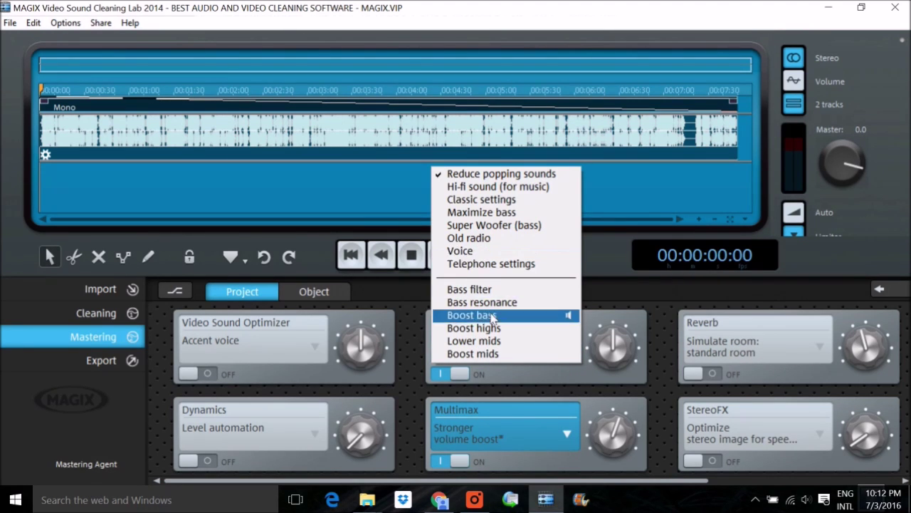
pyautogui.click(215, 463)
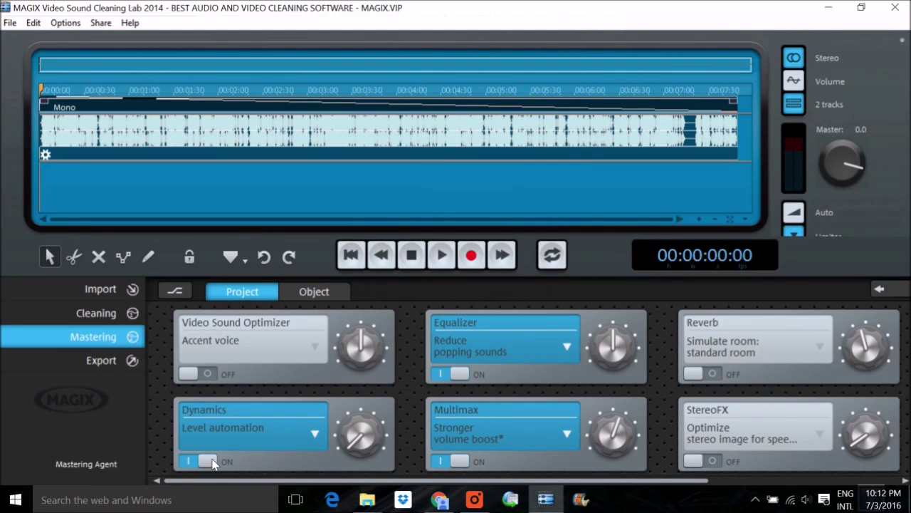
pyautogui.click(314, 435)
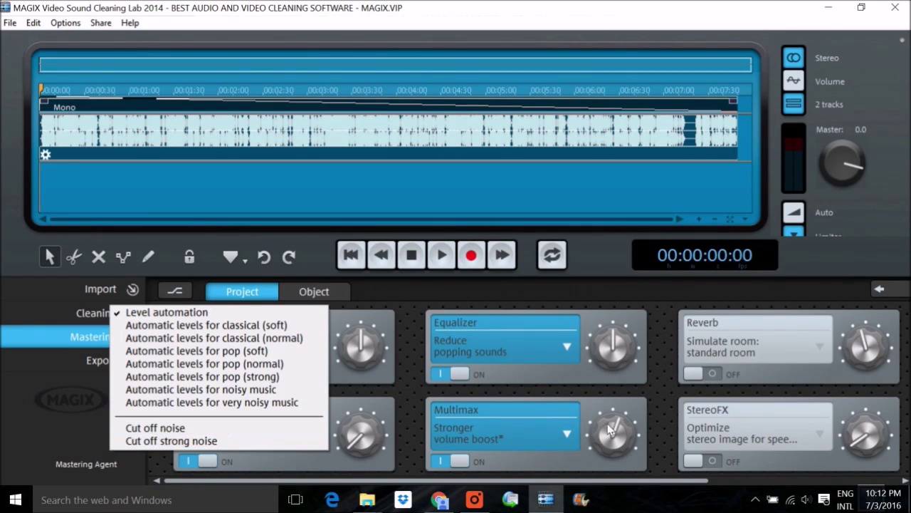
pyautogui.click(655, 413)
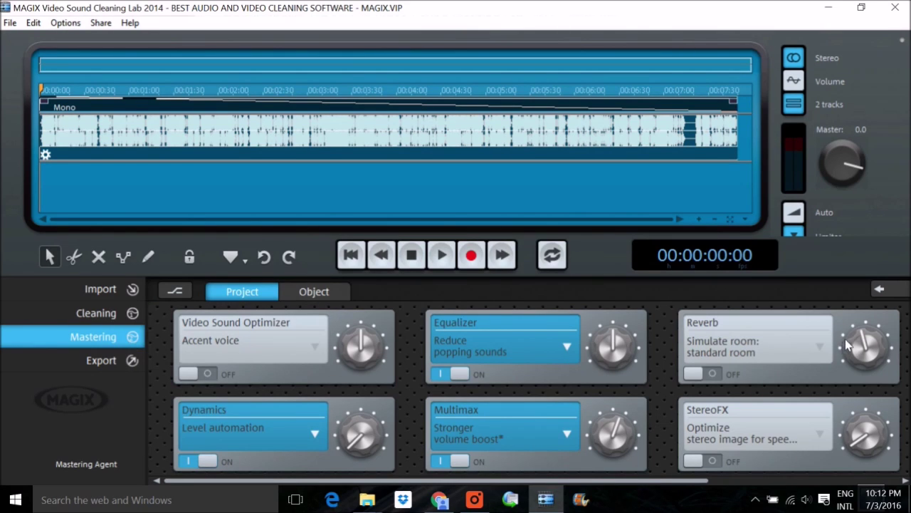
pyautogui.click(815, 358)
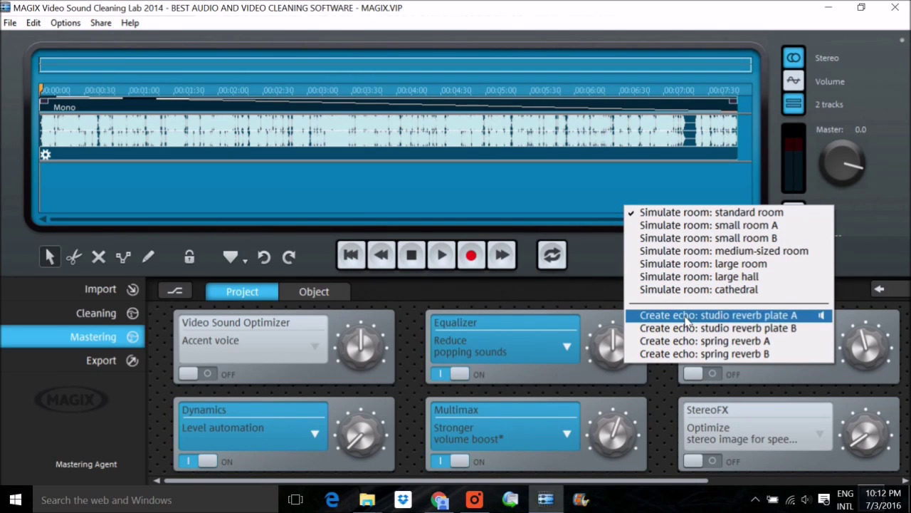
pyautogui.click(610, 284)
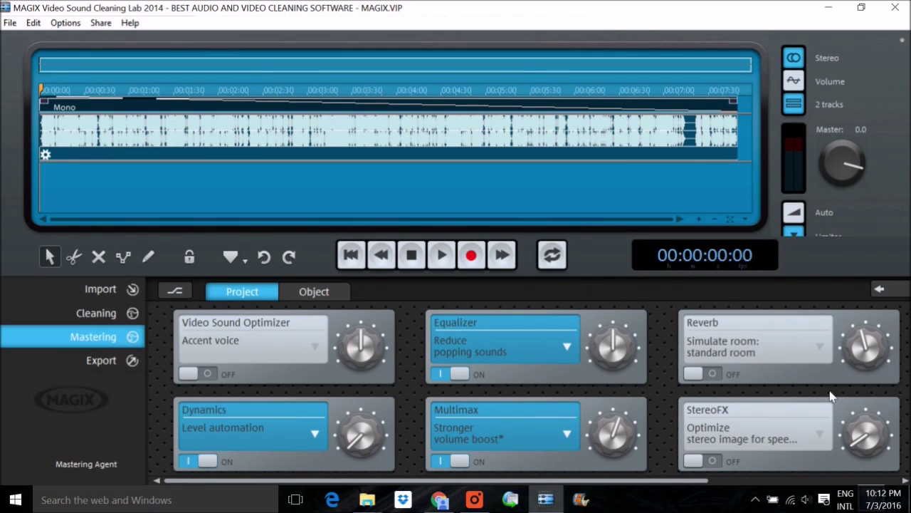
pyautogui.click(715, 436)
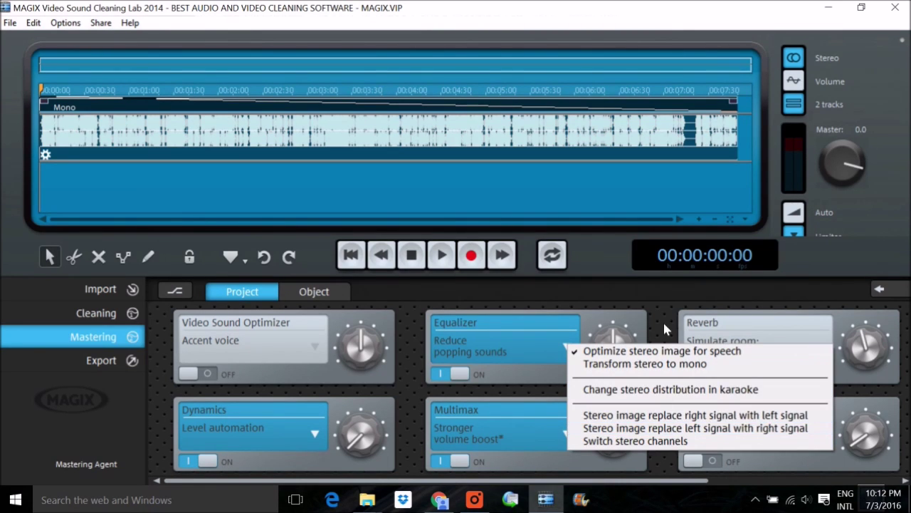
pyautogui.click(672, 299)
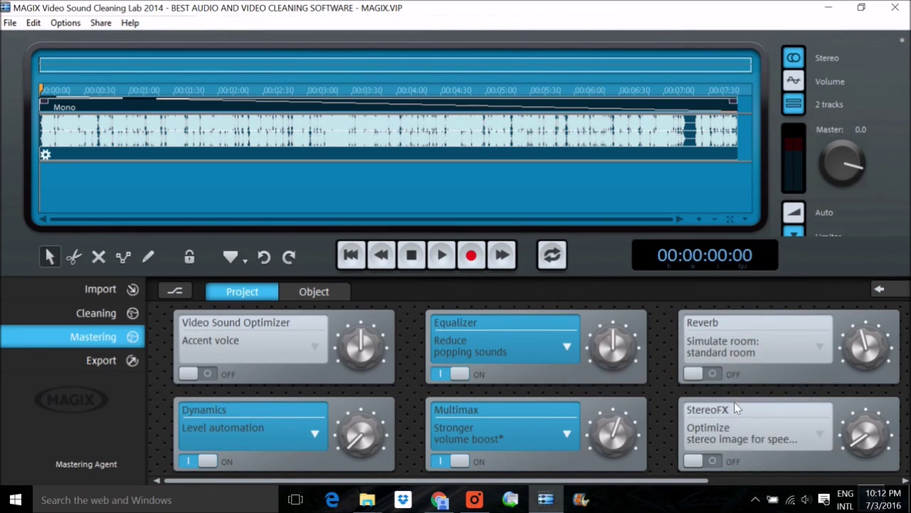
pyautogui.click(783, 482)
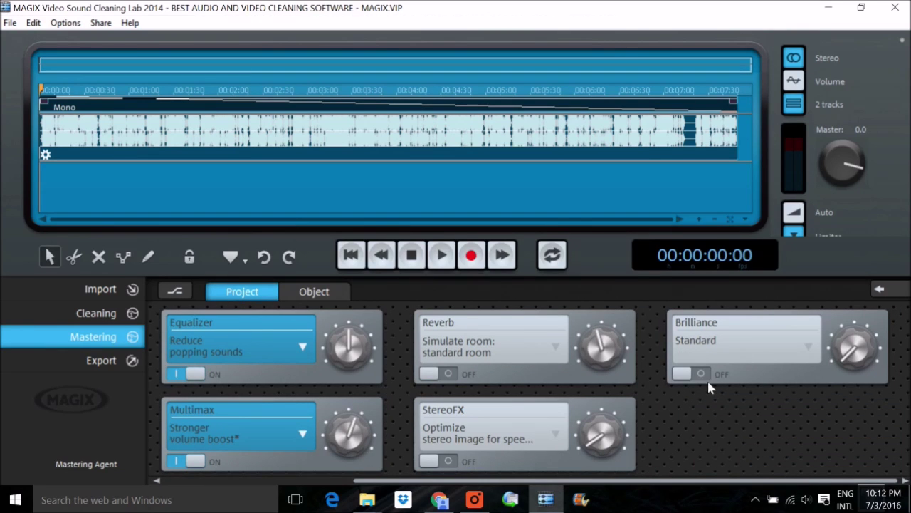
# Turn on Brilliance with its Standard preset, then look through the File menu.
pyautogui.click(701, 375)
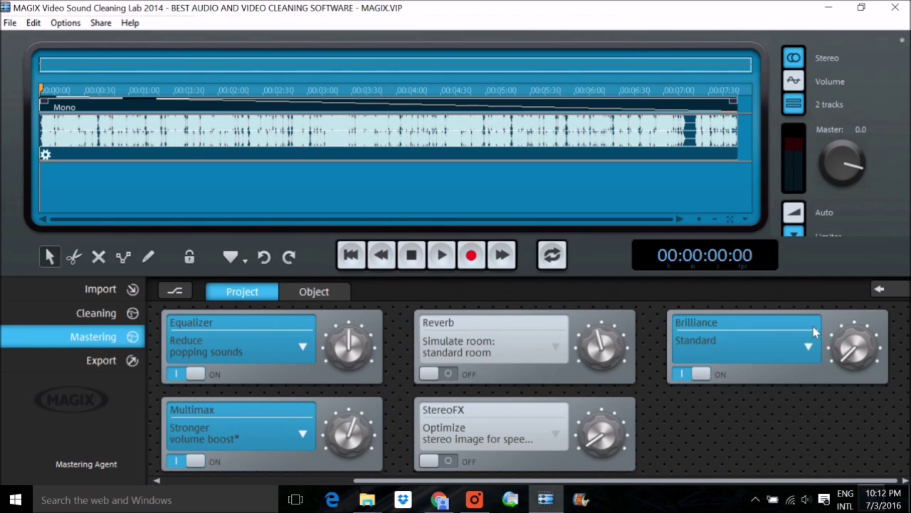
pyautogui.click(807, 347)
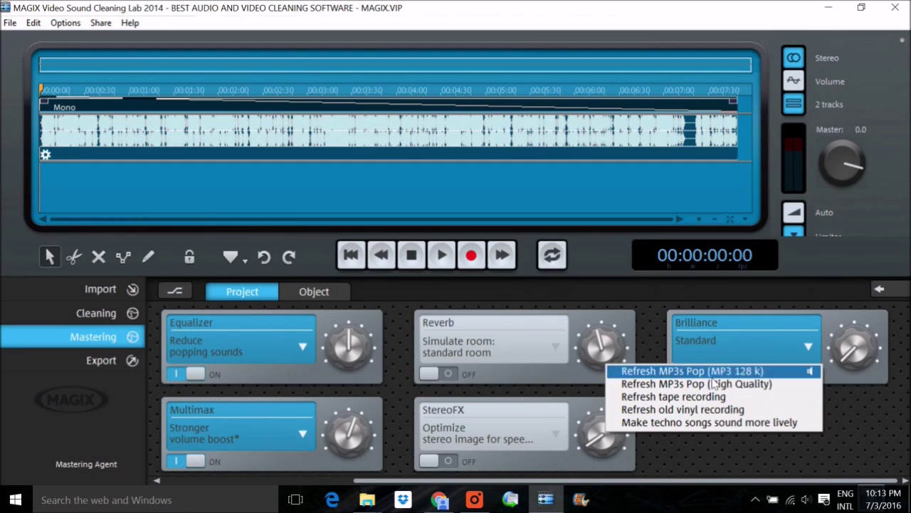
pyautogui.click(862, 426)
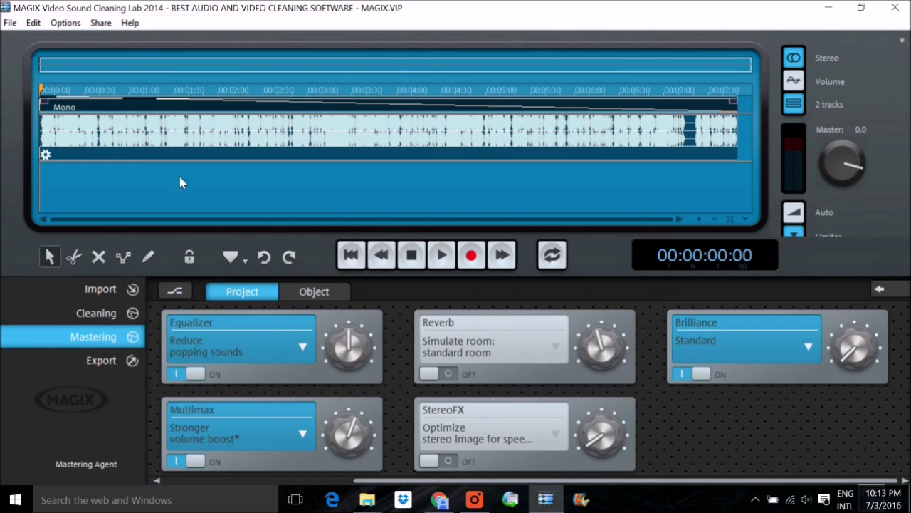
pyautogui.click(21, 24)
pyautogui.moveTo(33, 23)
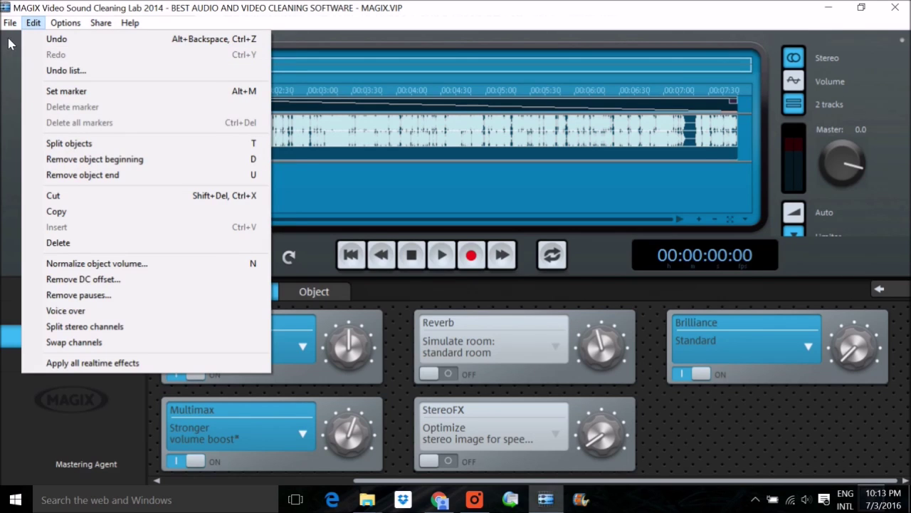
pyautogui.click(42, 183)
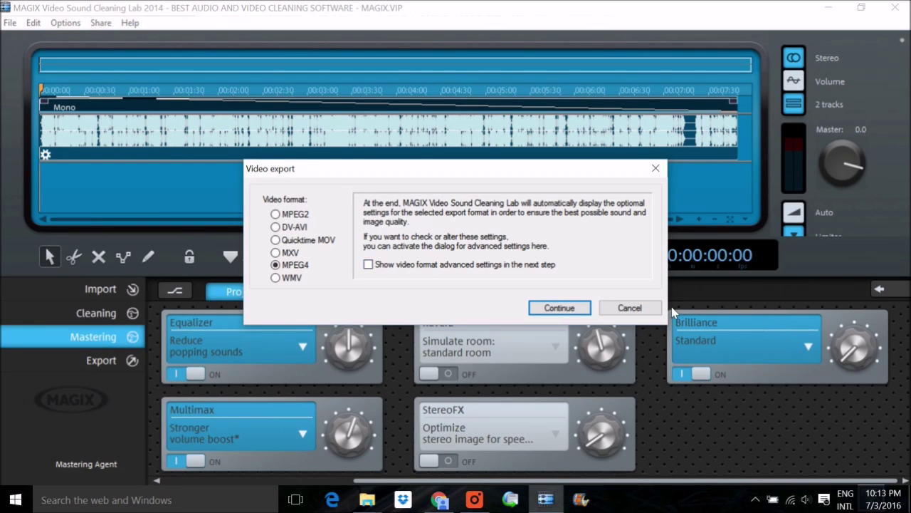
pyautogui.click(637, 308)
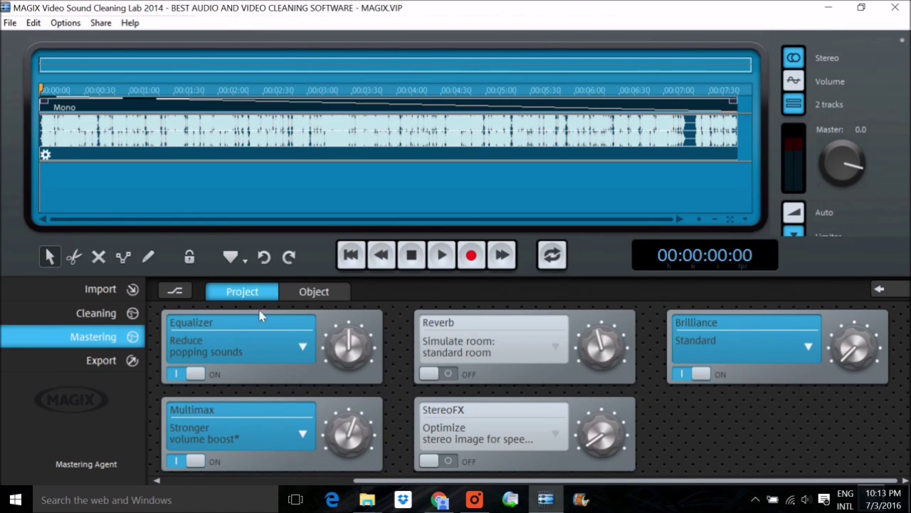
# Switch the effects rack to the Object tab for per-object mastering settings.
pyautogui.click(316, 293)
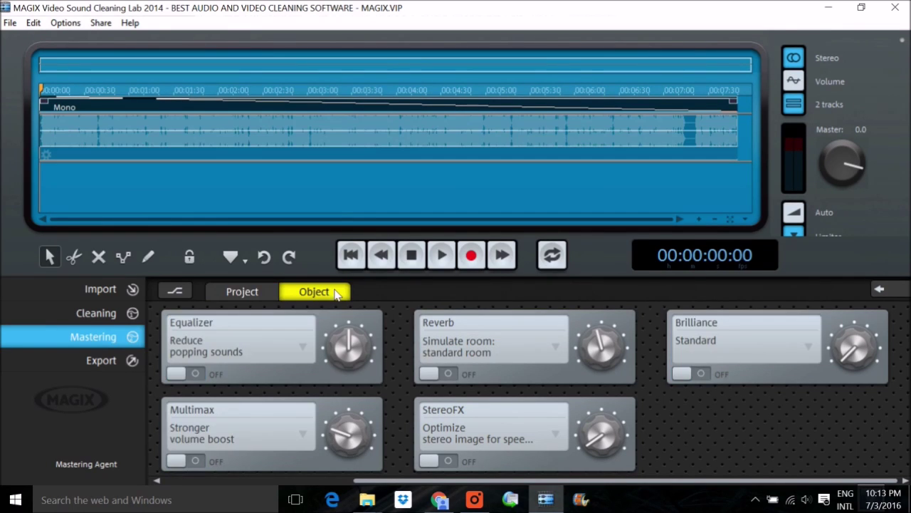